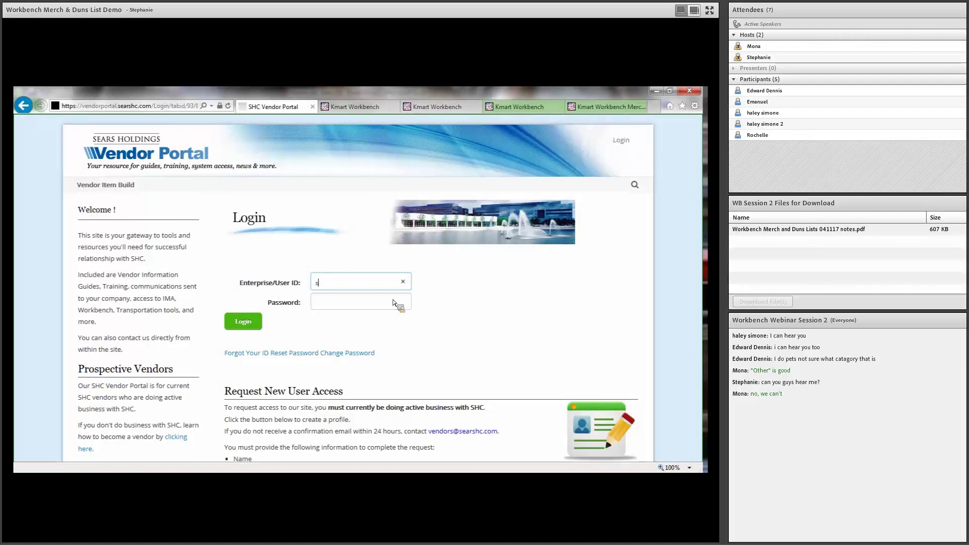
Log in to the Vendor Portal with the enterprise user ID and the account password
type("i")
key("Tab")
type("•")
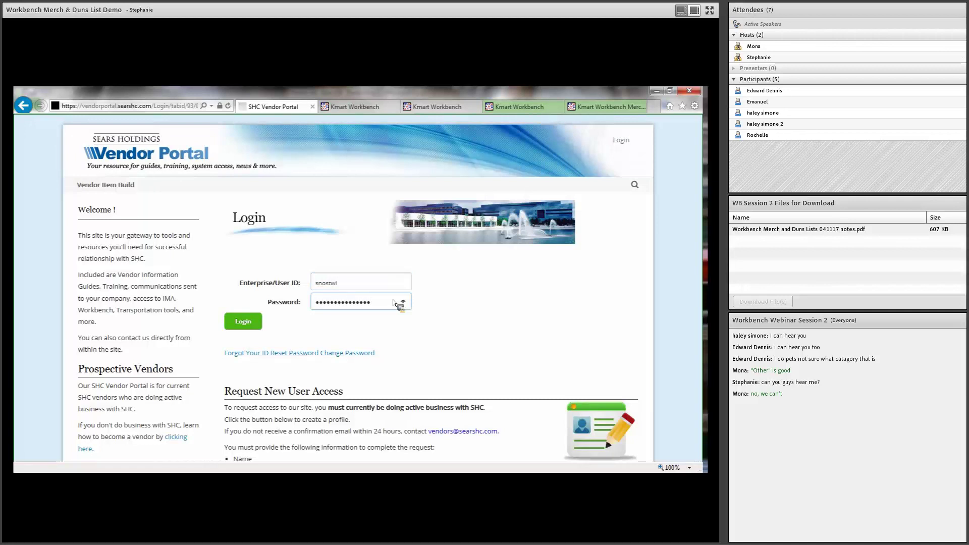
key("Return")
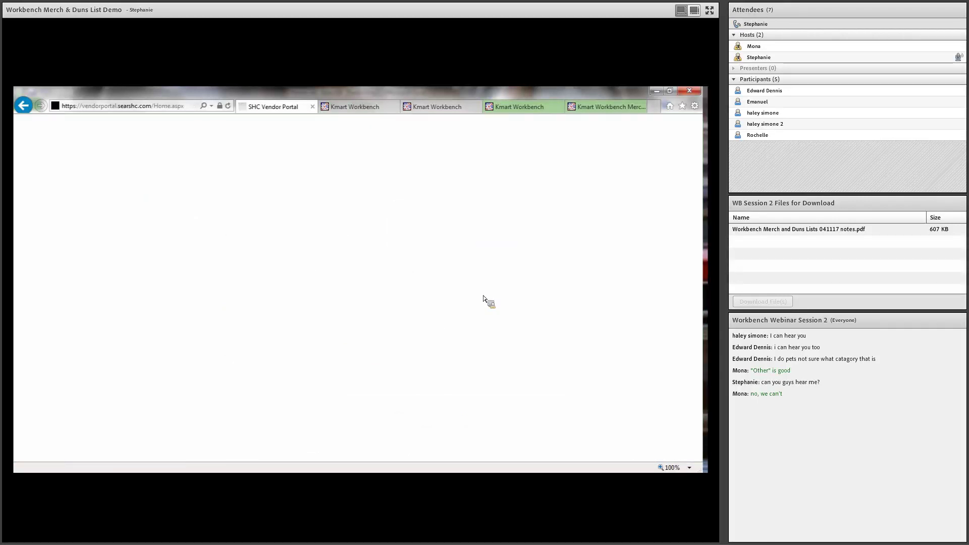
Locate the SHC Merchant Workbench link among the Kmart and Sears applications and switch to the open Workbench page
scroll(218, 306, "down", 1)
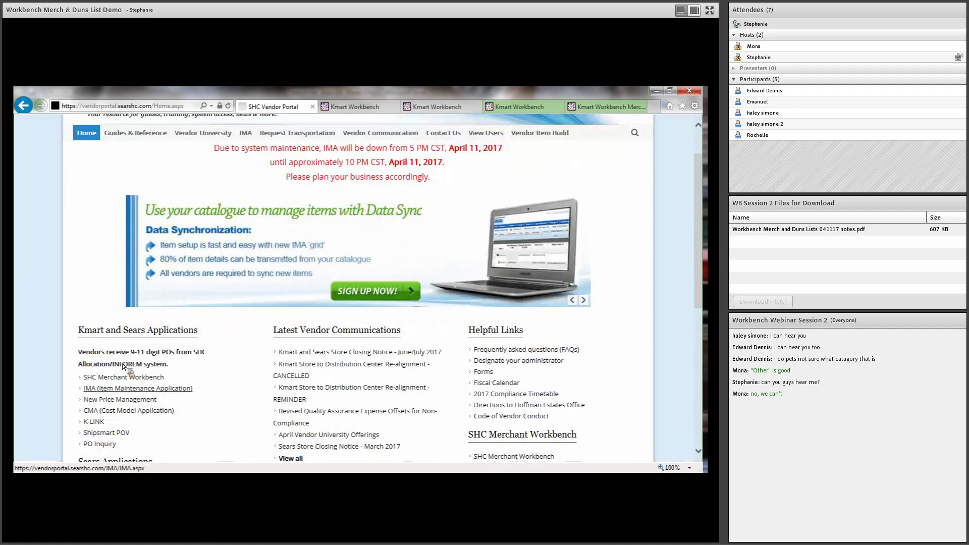
scroll(130, 378, "down", 3)
scroll(169, 260, "up", 1)
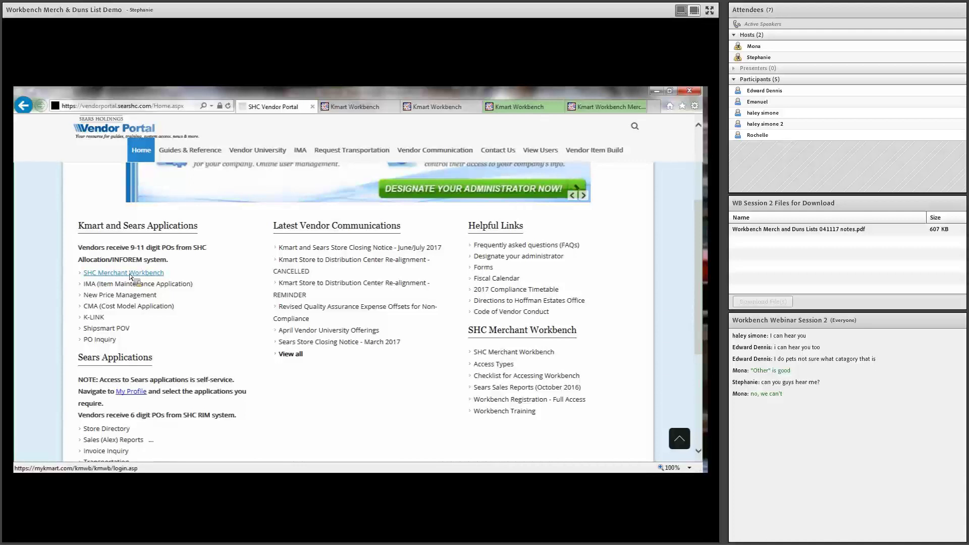
left_click(355, 111)
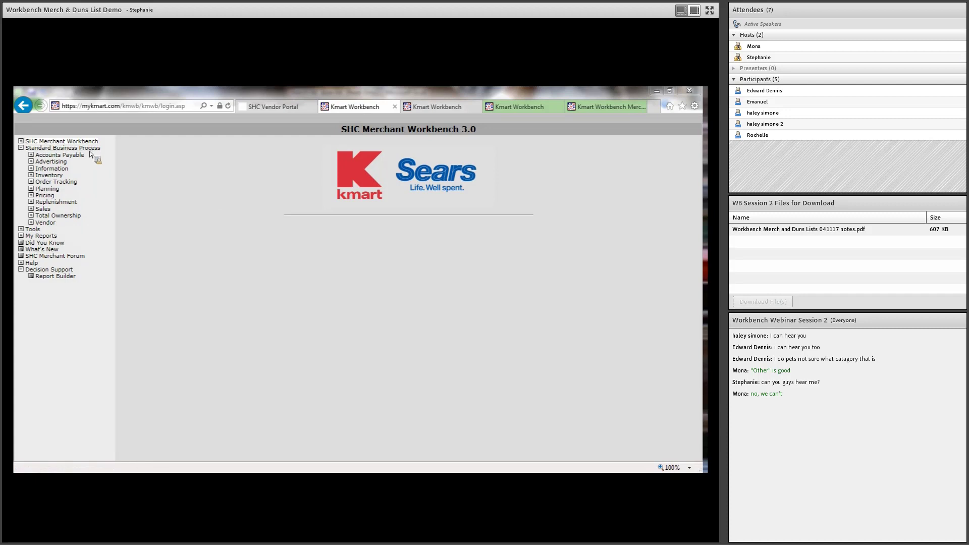
Open the DUNS List report from the Vendor group under Information
left_click(60, 171)
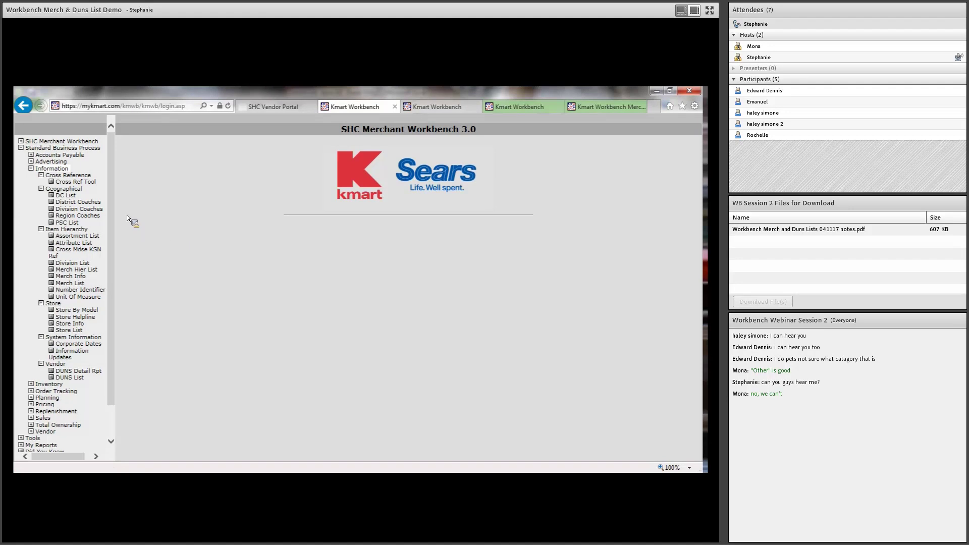
scroll(112, 224, "down", 1)
scroll(113, 223, "down", 1)
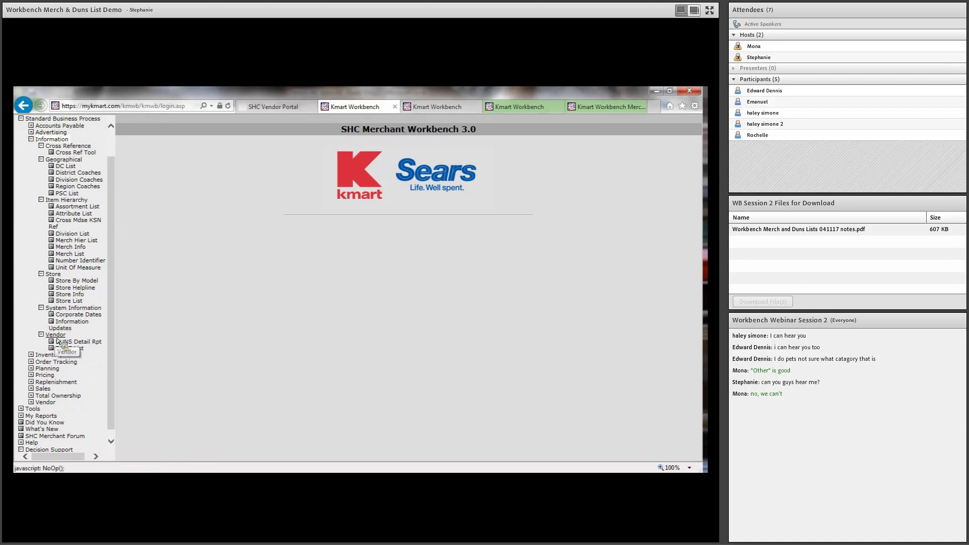
left_click(71, 349)
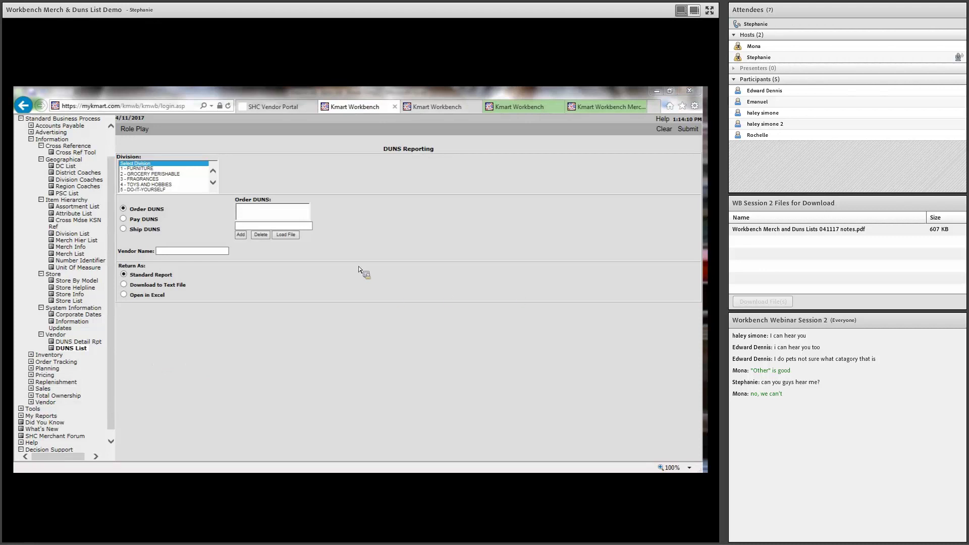
Look through the available divisions and select 4 - TOYS AND HOBBIES for the DUNS report
left_click(213, 182)
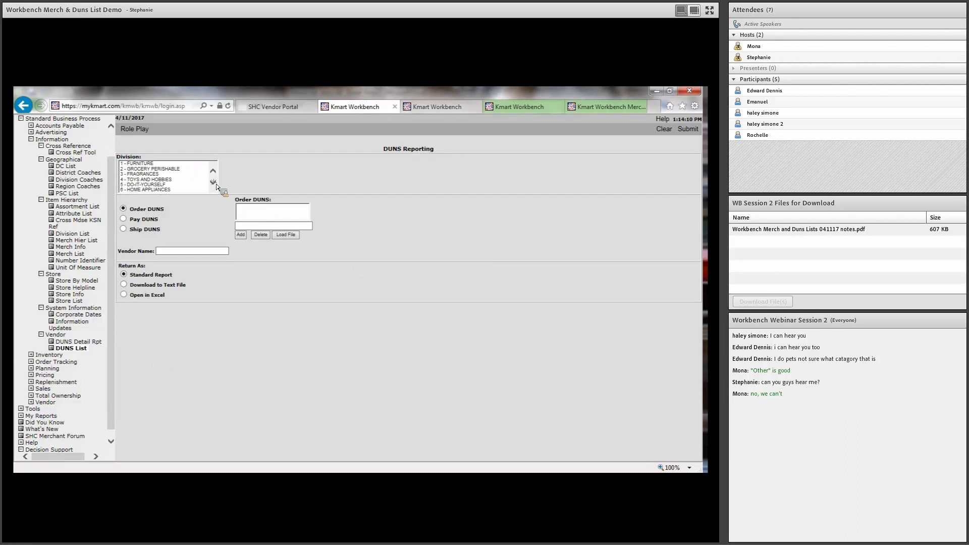
left_click(214, 183)
left_click_drag(216, 182, 217, 183)
scroll(166, 179, "up", 2)
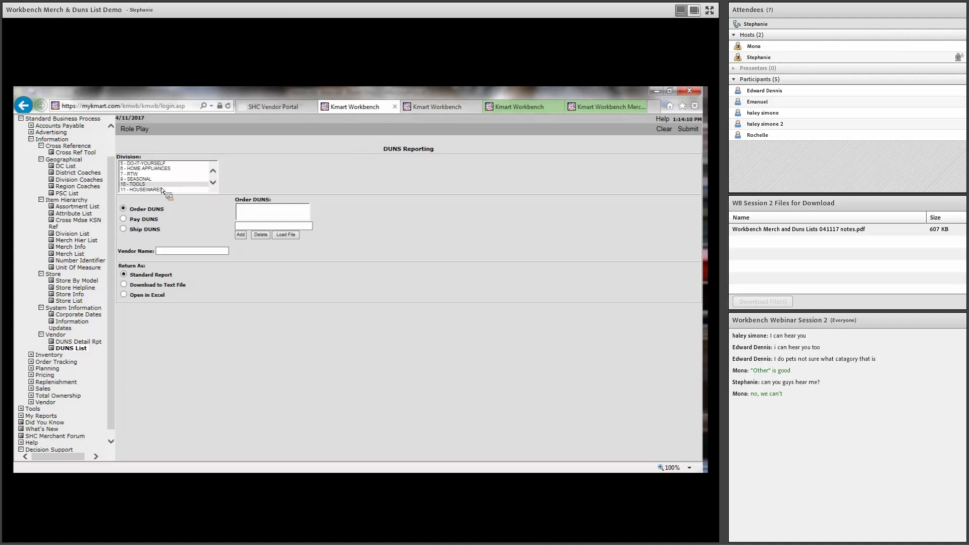
scroll(163, 182, "up", 3)
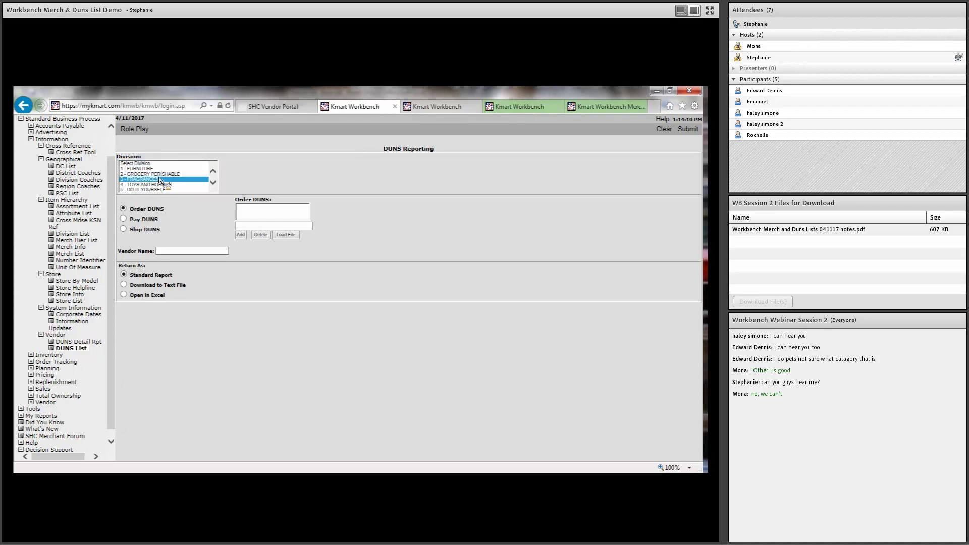
left_click(162, 174)
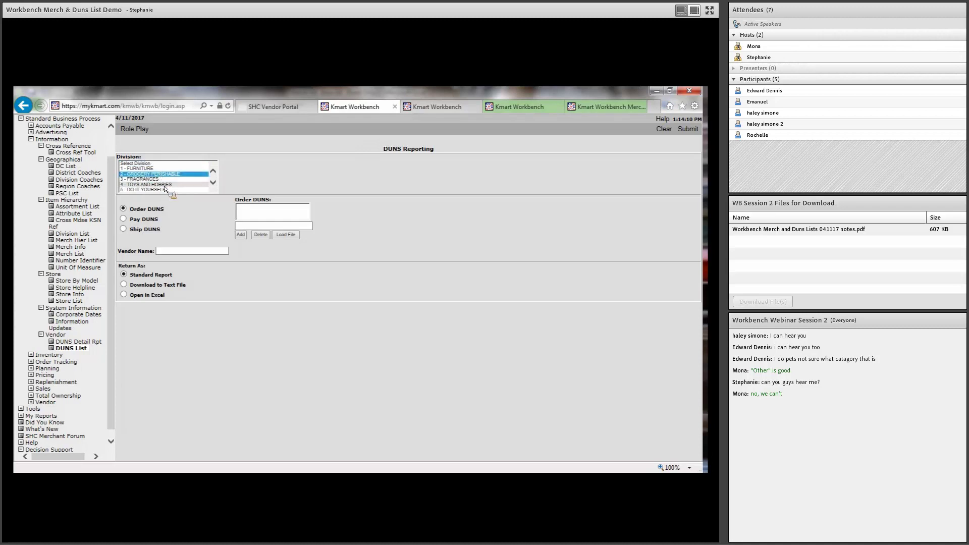
left_click(165, 185)
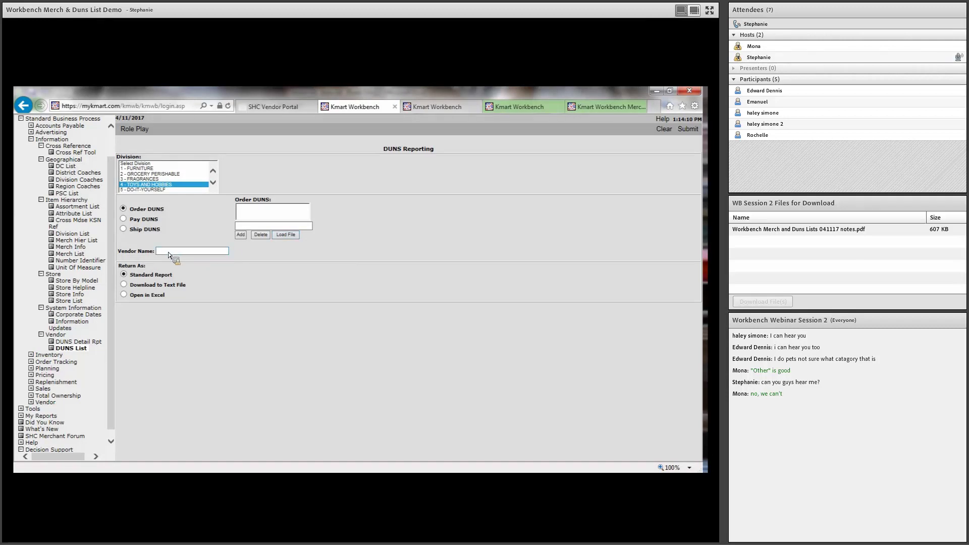
Try the Pay and Ship DUNS options, return to Order DUNS and add a sample DUNS number to its list
left_click(133, 219)
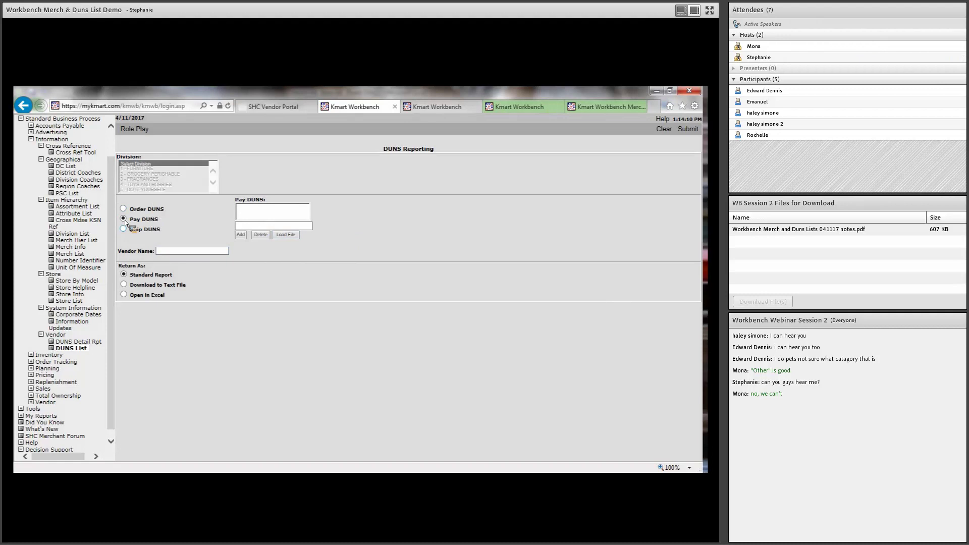
left_click(130, 229)
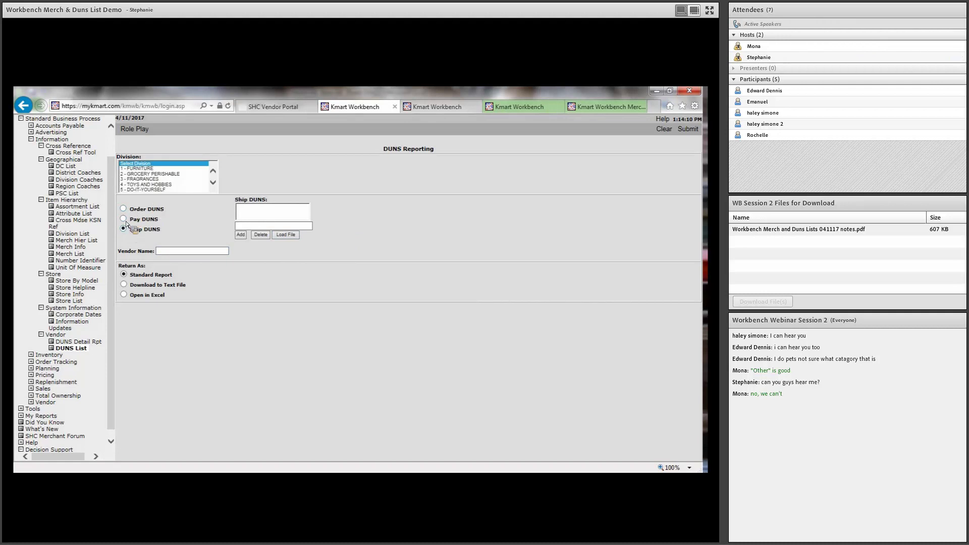
left_click(130, 209)
type("4444444")
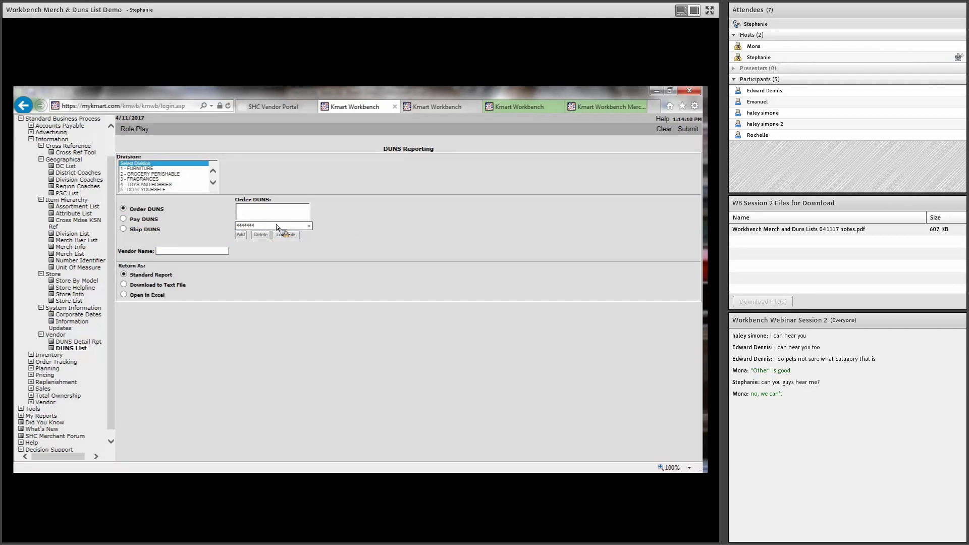
left_click(246, 236)
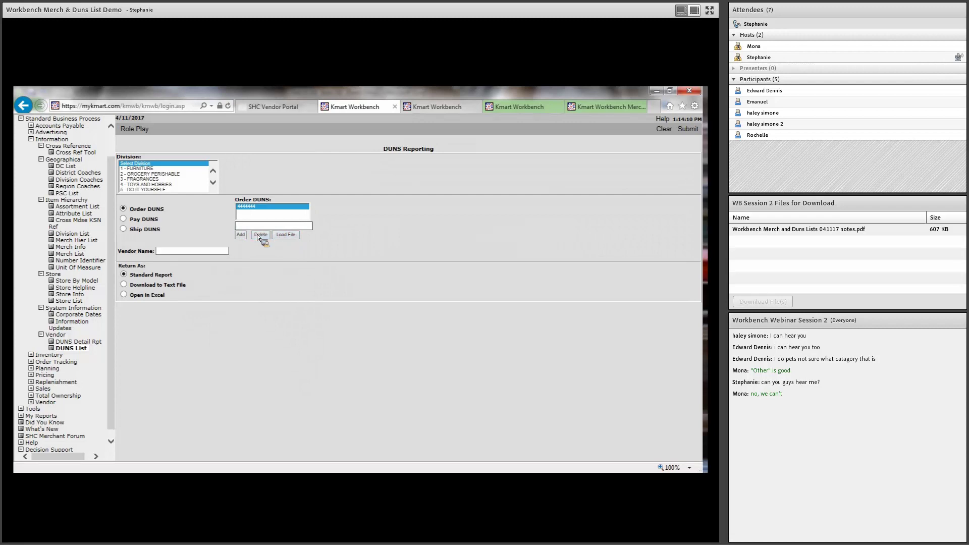
Check the Ship DUNS option, return to Order DUNS and delete the sample number from its list
left_click(123, 229)
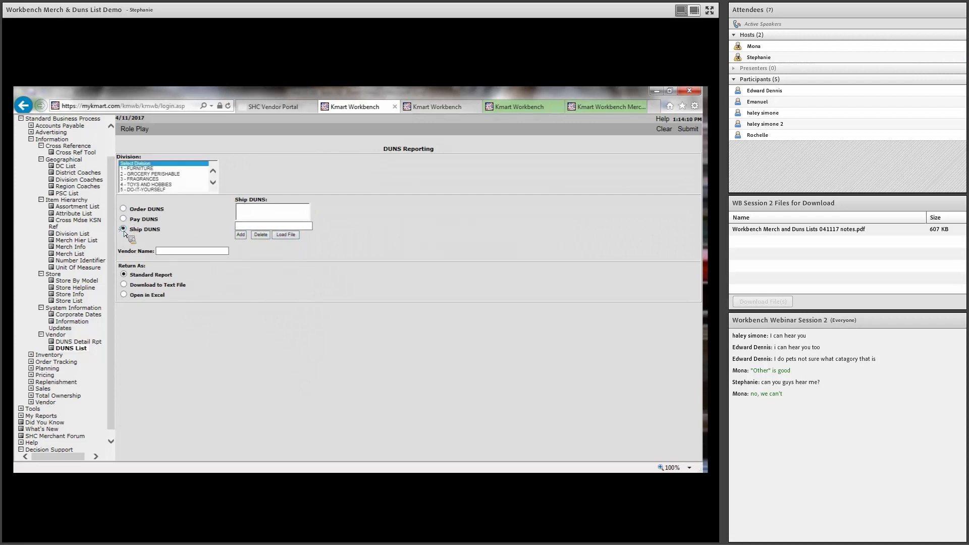
left_click(128, 211)
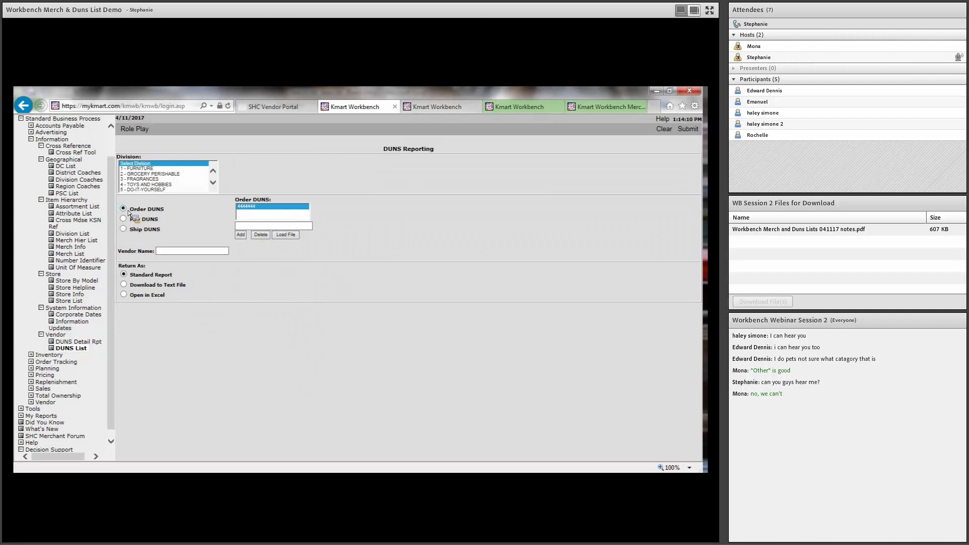
left_click(261, 235)
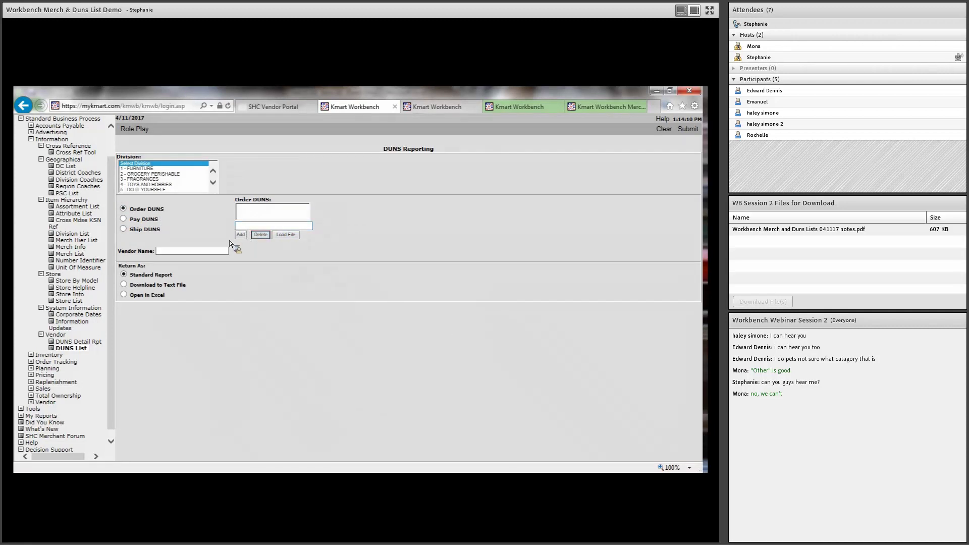
Restrict the DUNS report to division 4 - TOYS AND HOBBIES and set it to open in Excel
left_click(160, 174)
left_click(151, 184)
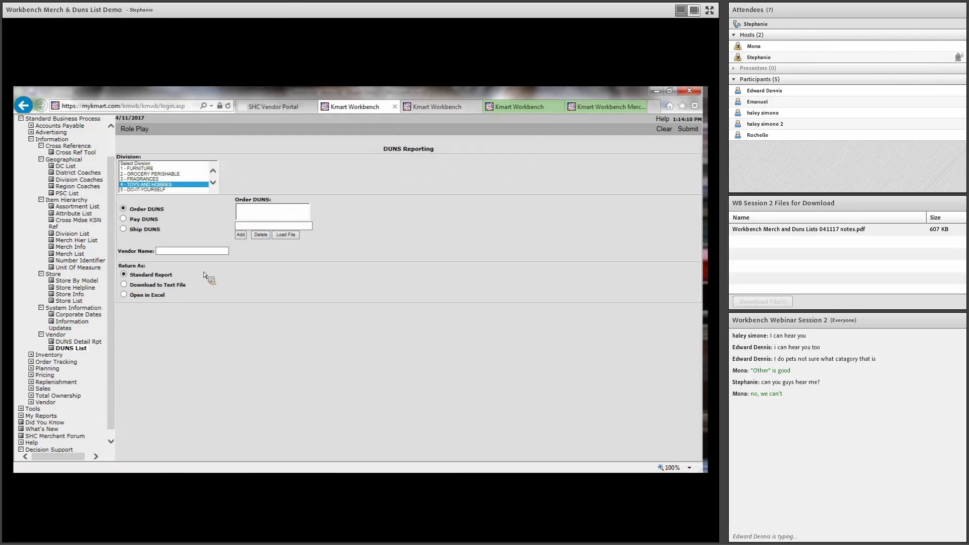
left_click(126, 295)
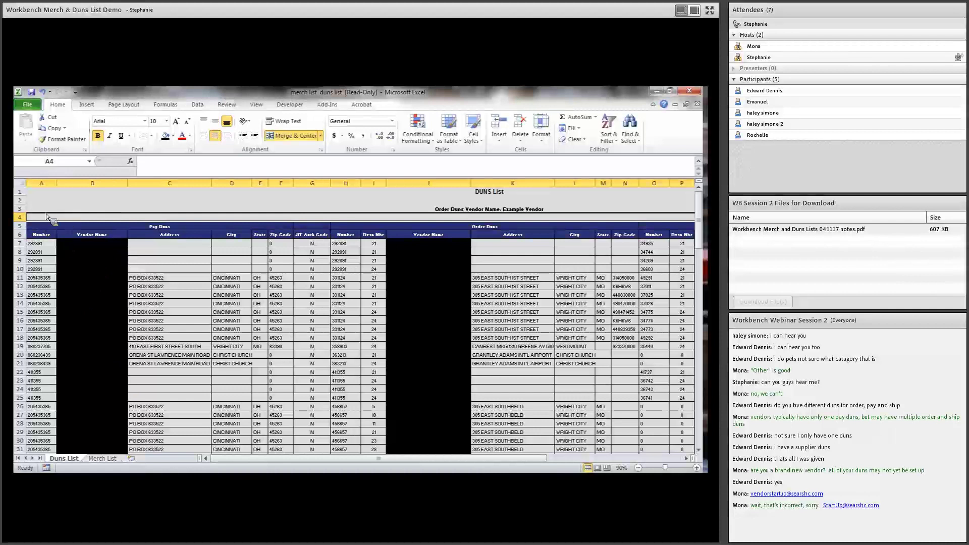
Examine the Pay Duns, Order Duns and Ship Duns columns on the Duns List sheet of the Excel workbook
left_click(101, 225)
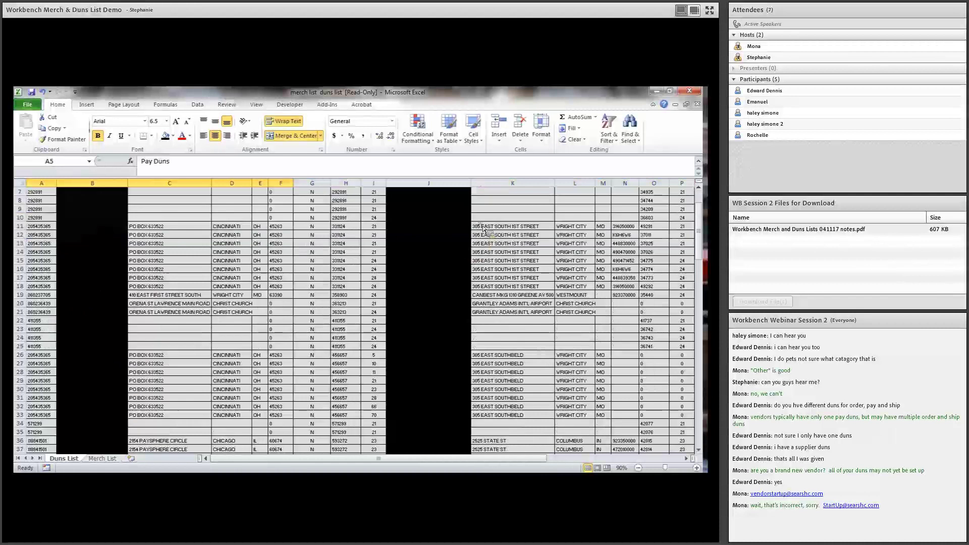
left_click(485, 226)
key("Right")
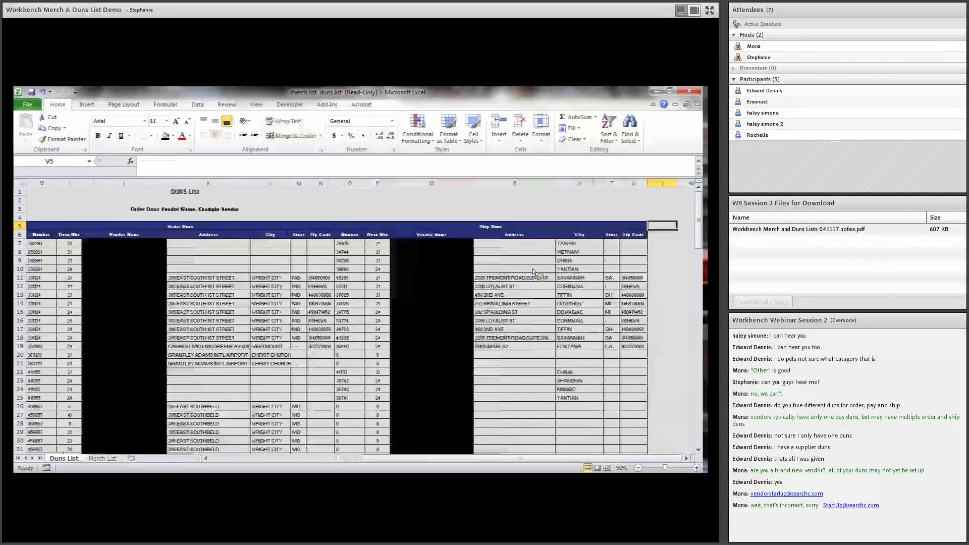
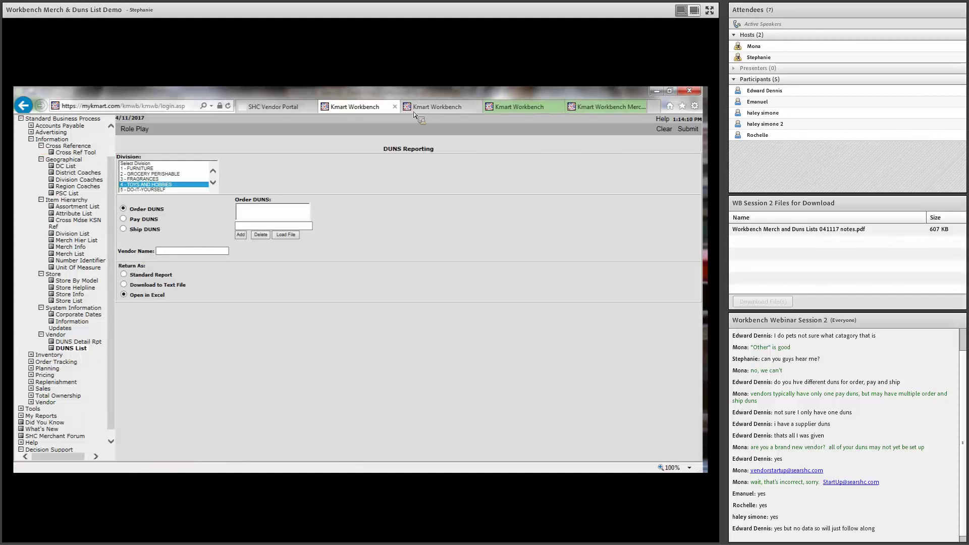
Switch to the Workbench page with the merchandise report and reopen a fresh Merch List form under Item Hierarchy
left_click(439, 107)
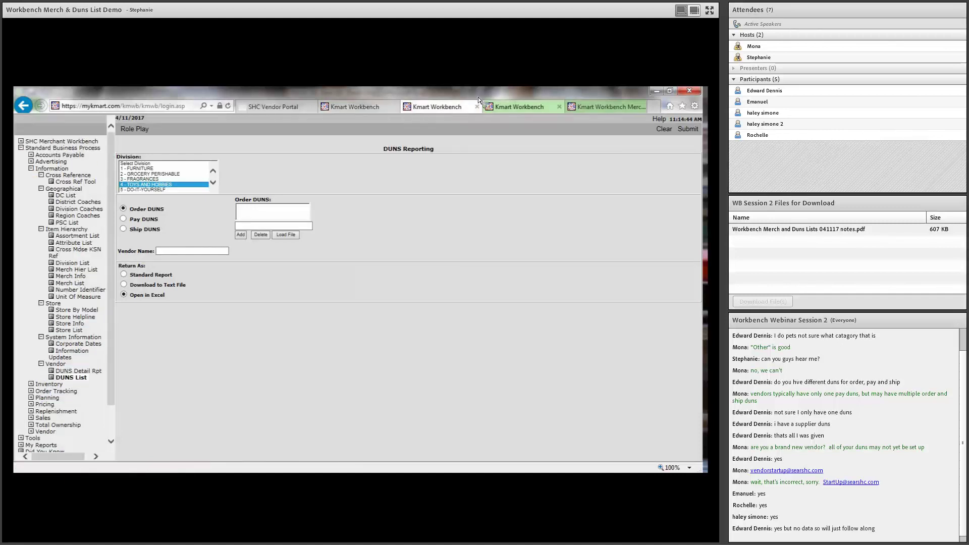
left_click(511, 106)
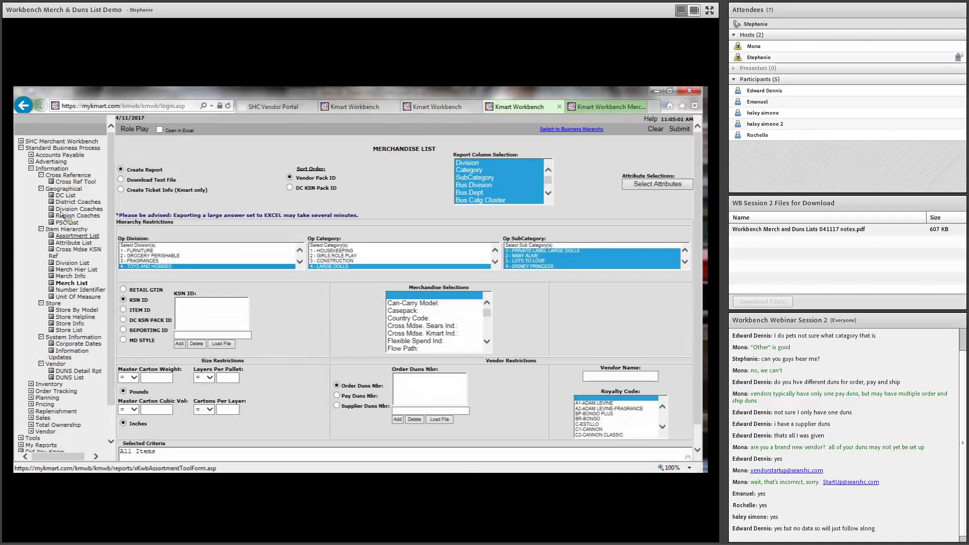
left_click(70, 284)
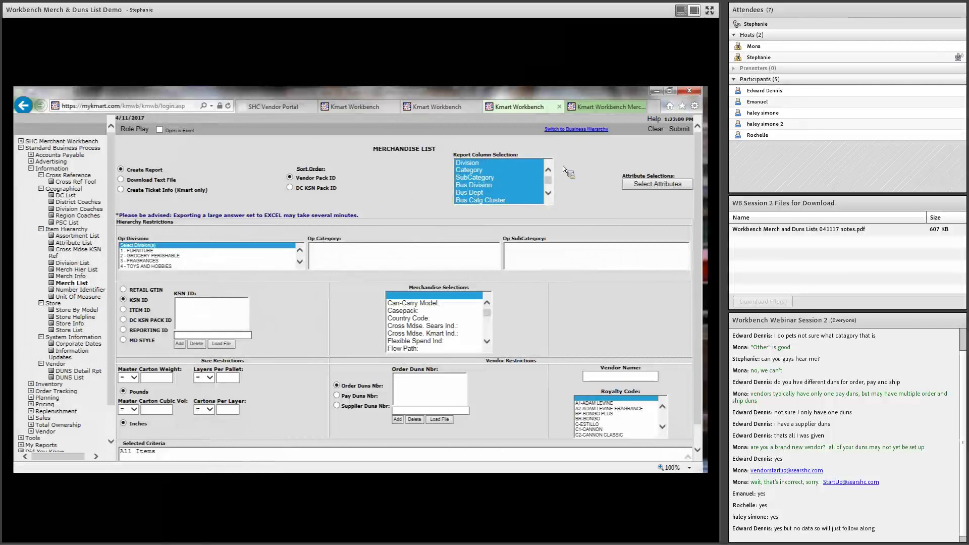
Add SubSeason Code and Retail GTIN to the Merchandise List's selected report columns, keeping the other selected columns
left_click(551, 197)
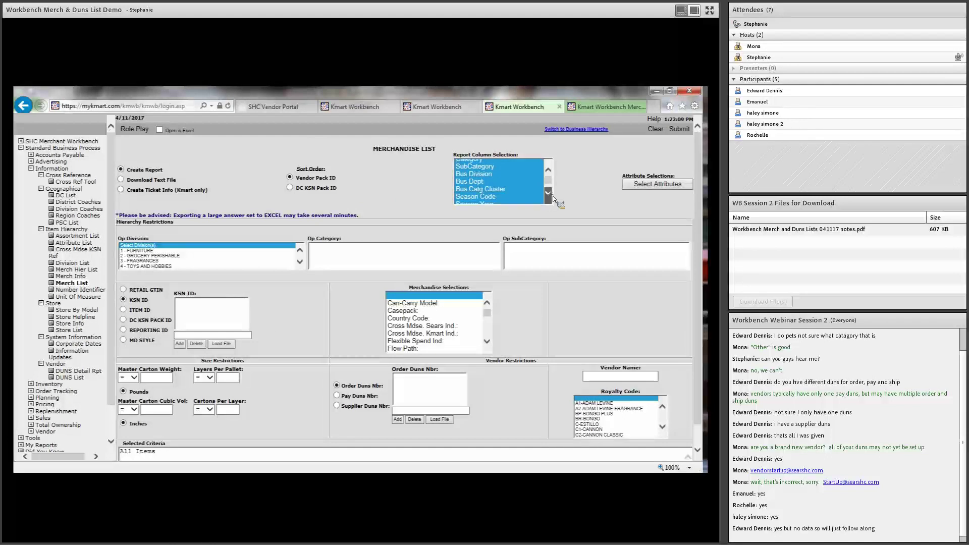
left_click(551, 197)
left_click(552, 195)
left_click(553, 195)
left_click(552, 171)
left_click(552, 170)
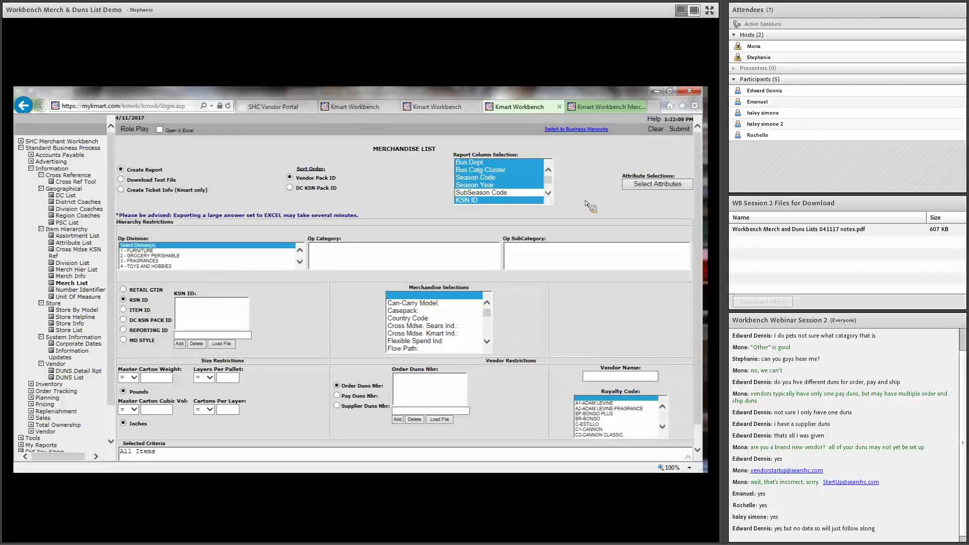
left_click(548, 193)
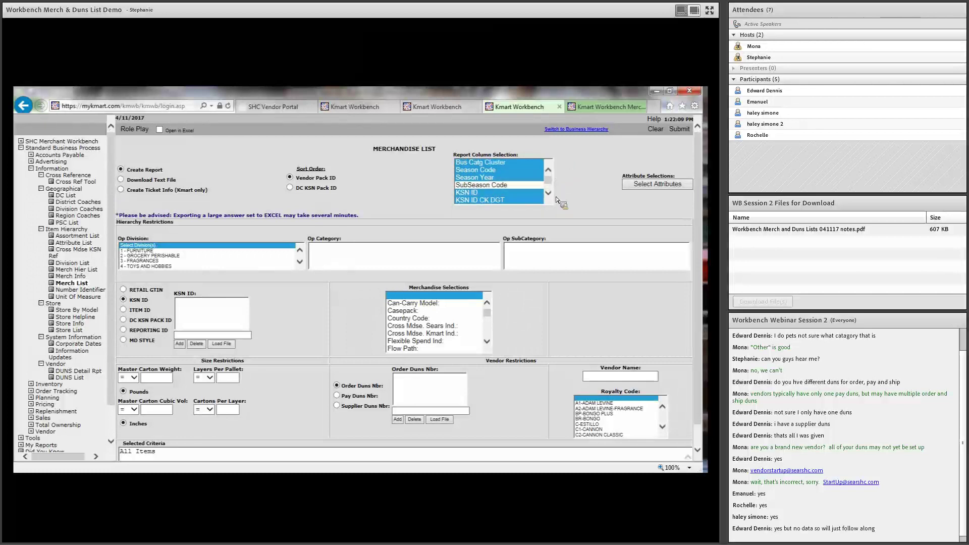
left_click(548, 193)
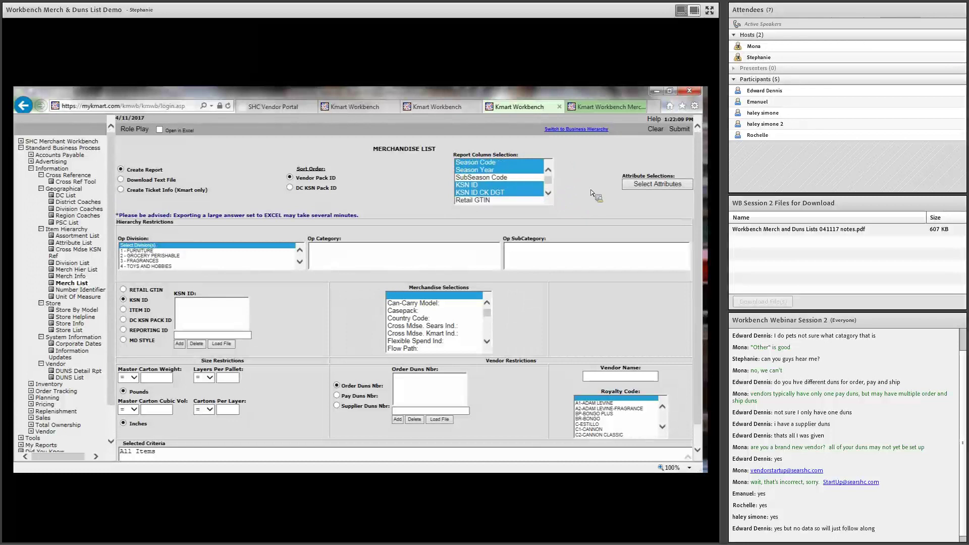
left_click(502, 178, "ctrl")
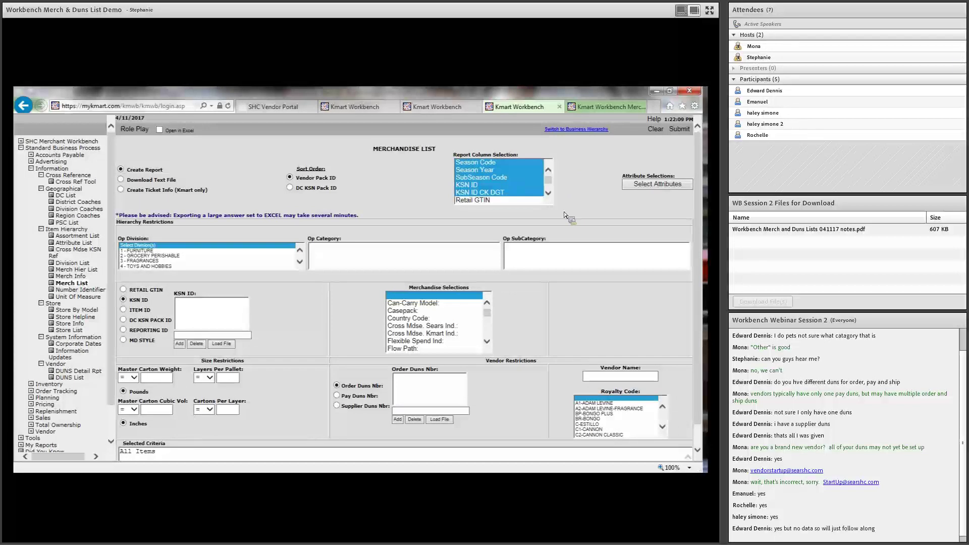
left_click(549, 193)
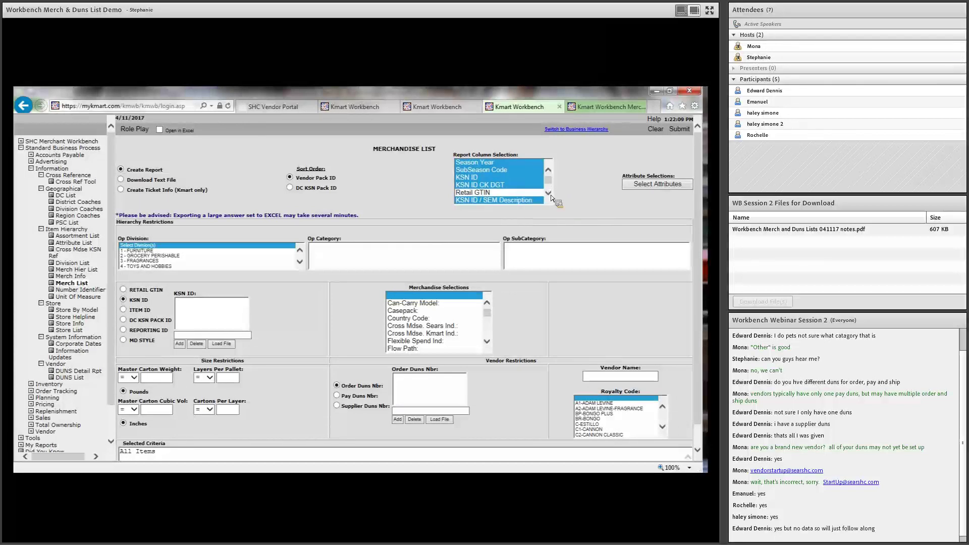
left_click(493, 195, "ctrl")
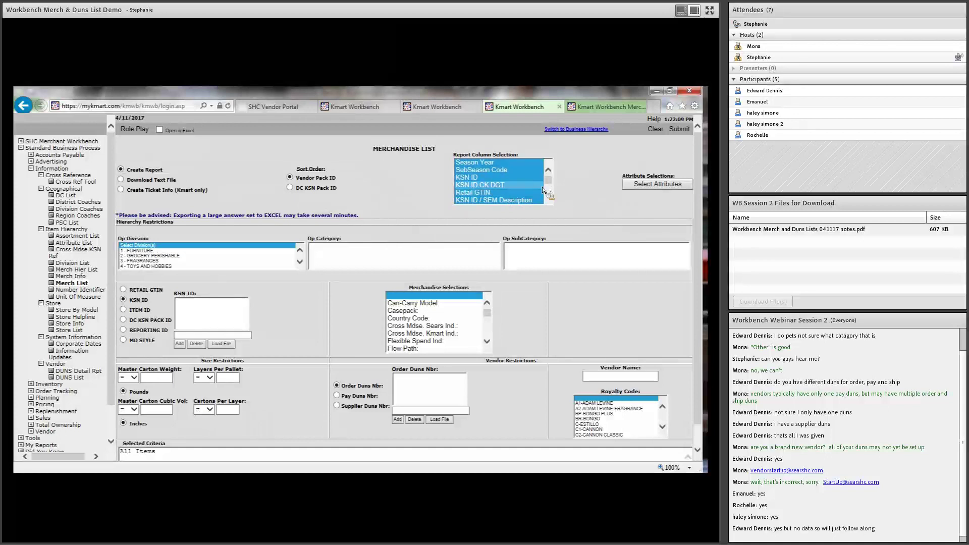
Remove Bus Dept from the Merchandise List's selected report columns, keeping the other selected columns
scroll(543, 190, "down", 1)
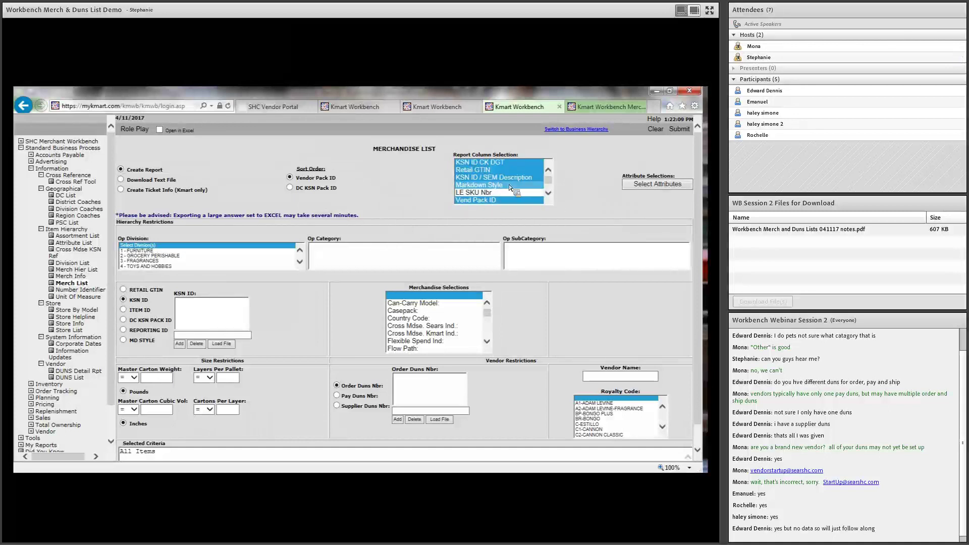
scroll(502, 174, "up", 3)
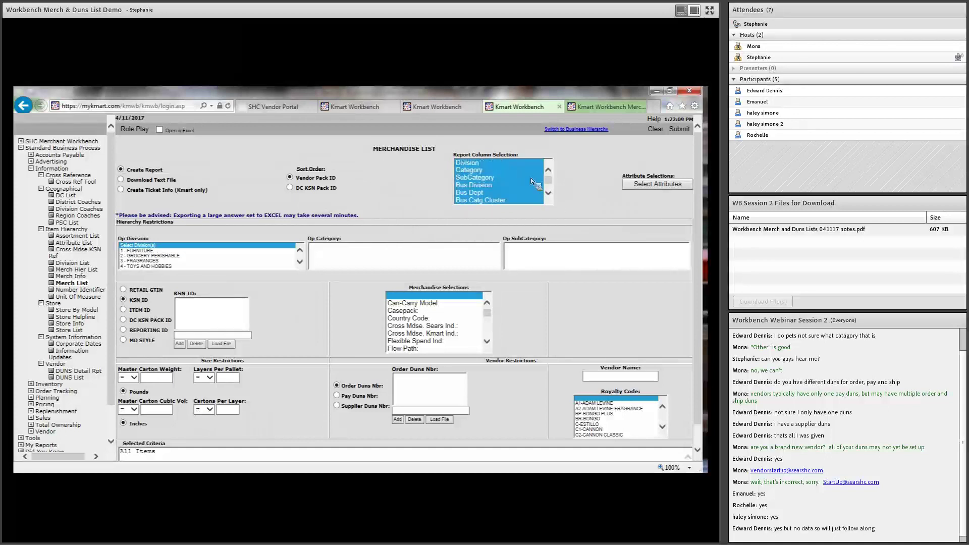
left_click(496, 193)
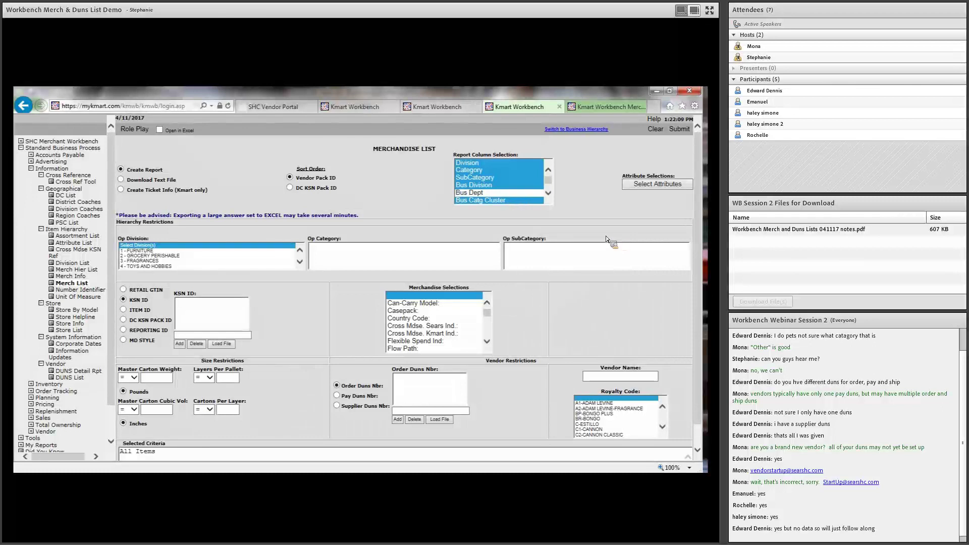
Restrict the Merchandise List to division 4 - TOYS AND HOBBIES and category 4 - LARGE DOLLS
scroll(173, 257, "down", 4)
scroll(172, 264, "down", 3)
scroll(173, 264, "up", 5)
scroll(163, 260, "up", 5)
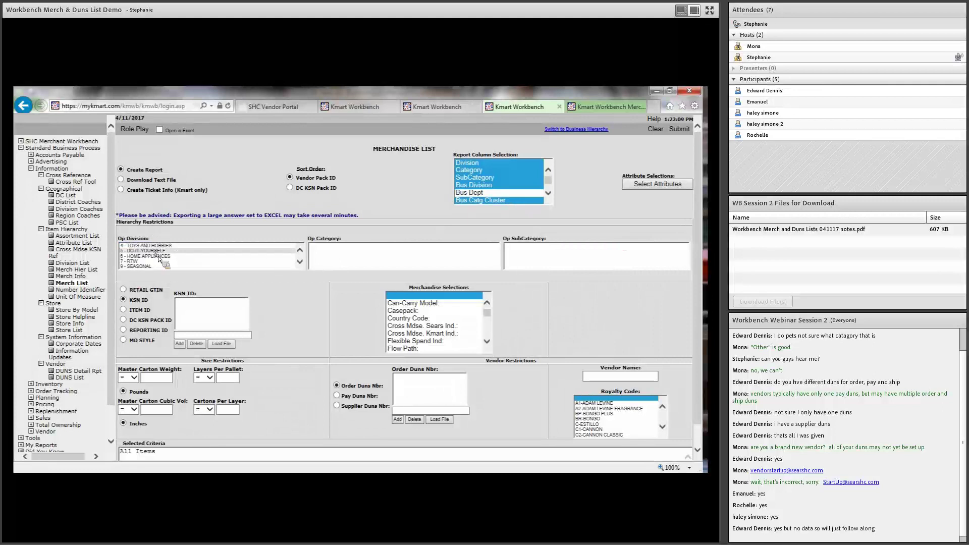
left_click(152, 247)
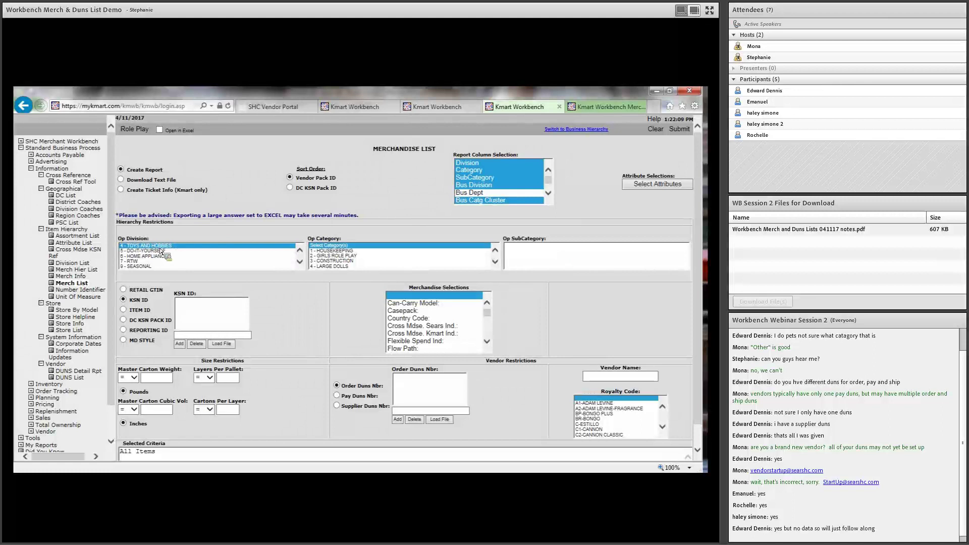
scroll(353, 255, "down", 1)
left_click(365, 250)
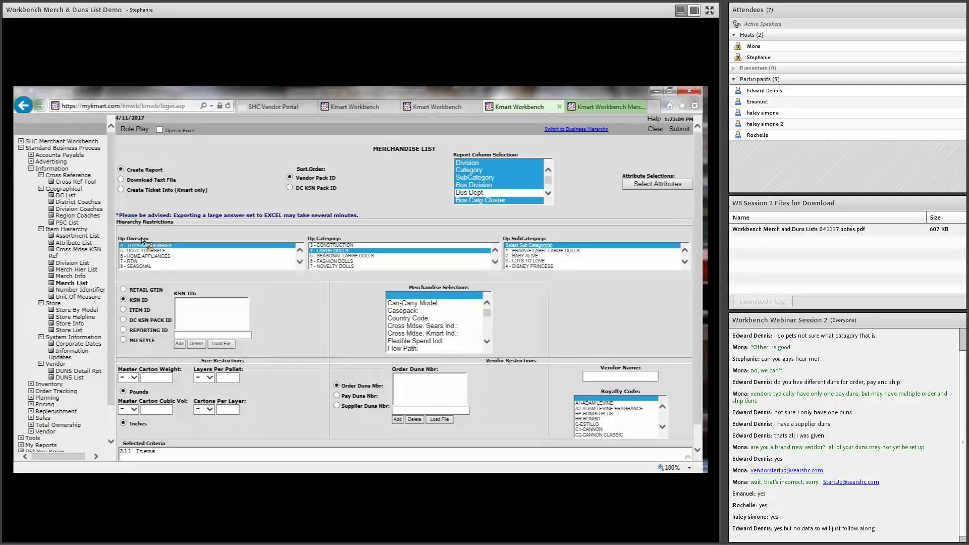
scroll(292, 317, "down", 1)
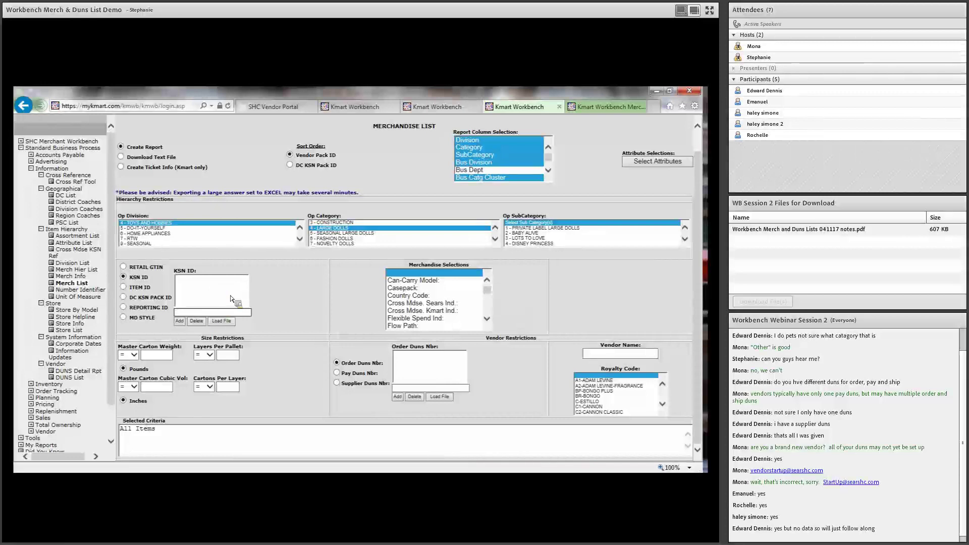
type("444")
left_click(230, 326)
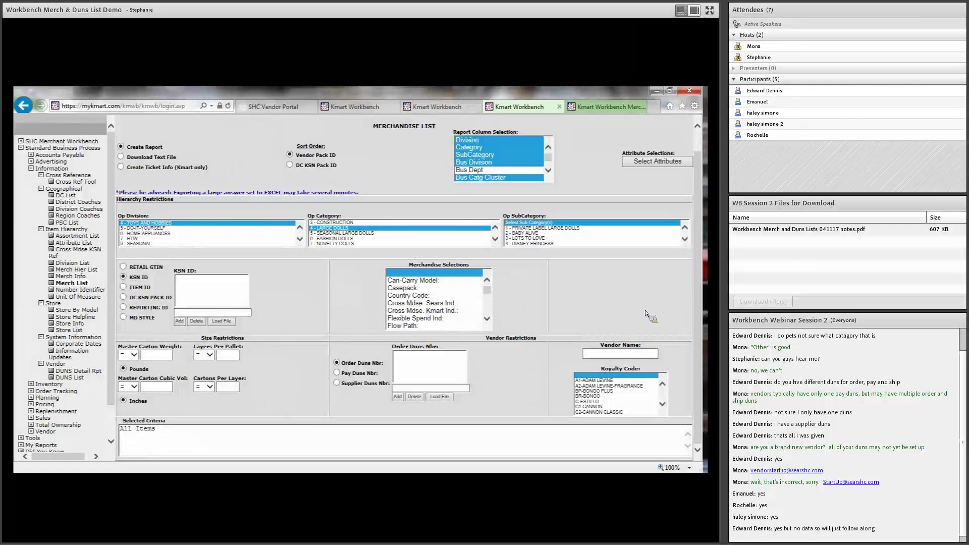
scroll(675, 262, "up", 1)
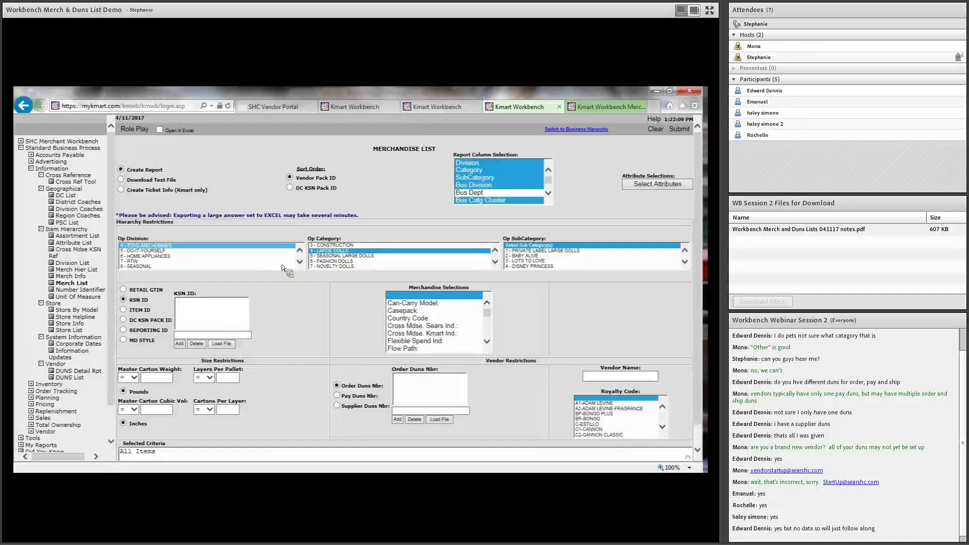
Submit the Merchandise List report and switch to the Merch List sheet of the Excel workbook
left_click(680, 129)
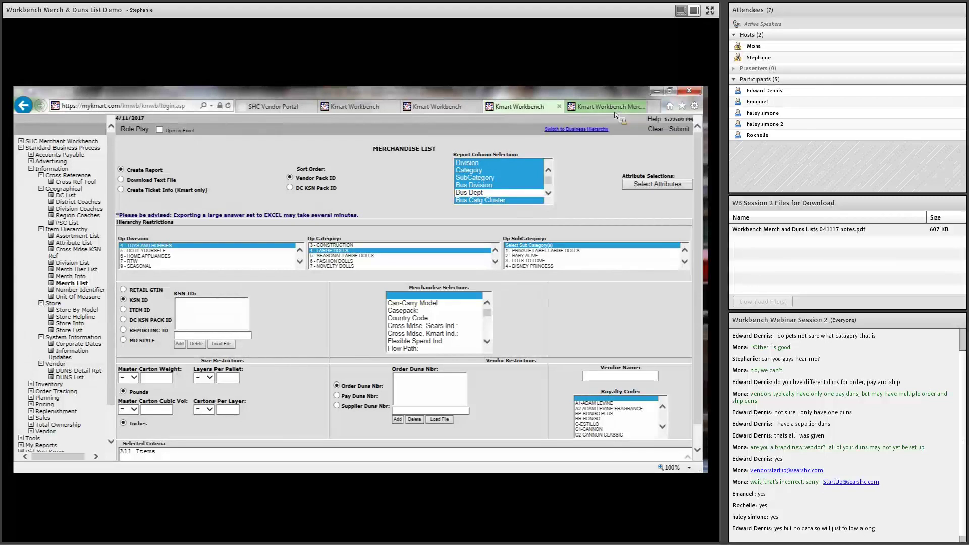
key("alt+Tab")
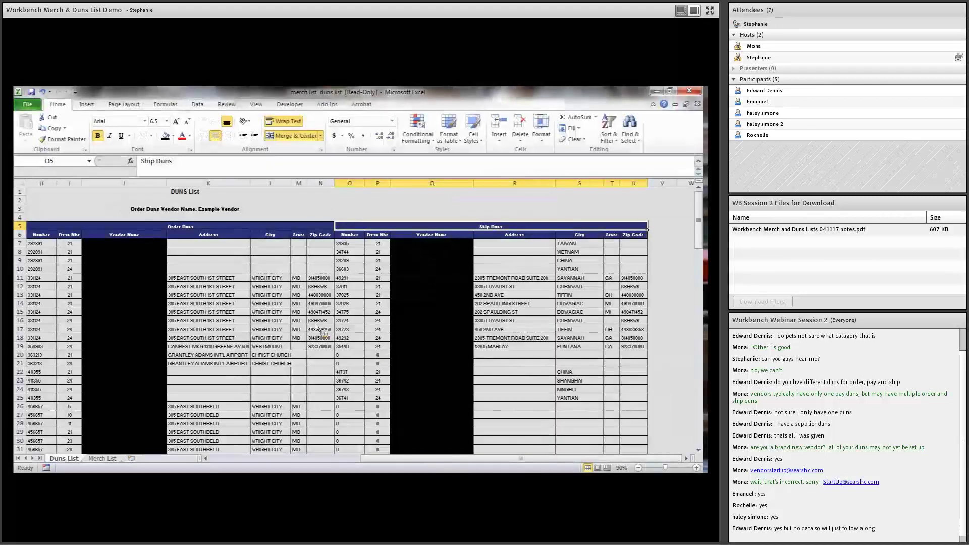
left_click(102, 459)
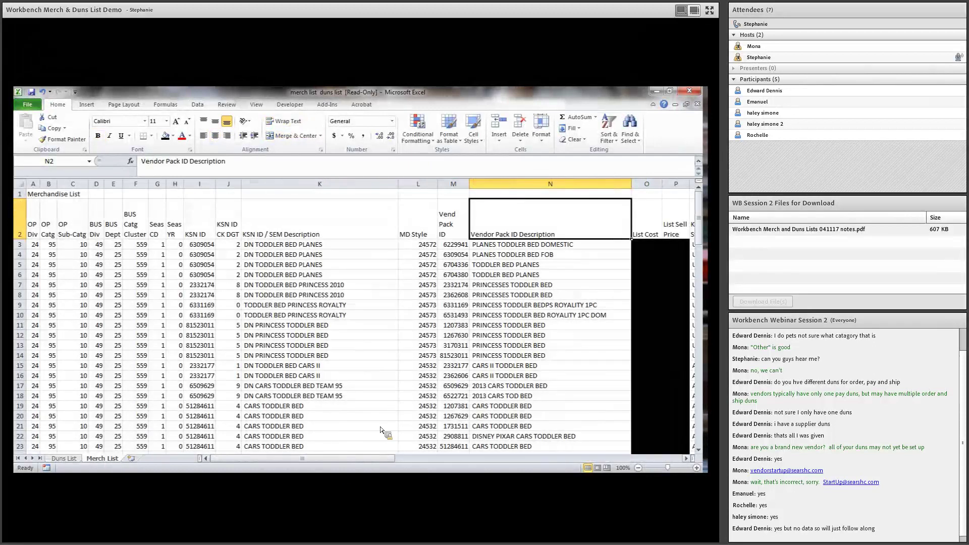
Examine the Merch List sheet's columns from OP Div across the KSN, pack, status and reorder method columns to the store counts
left_click_drag(298, 459, 83, 298)
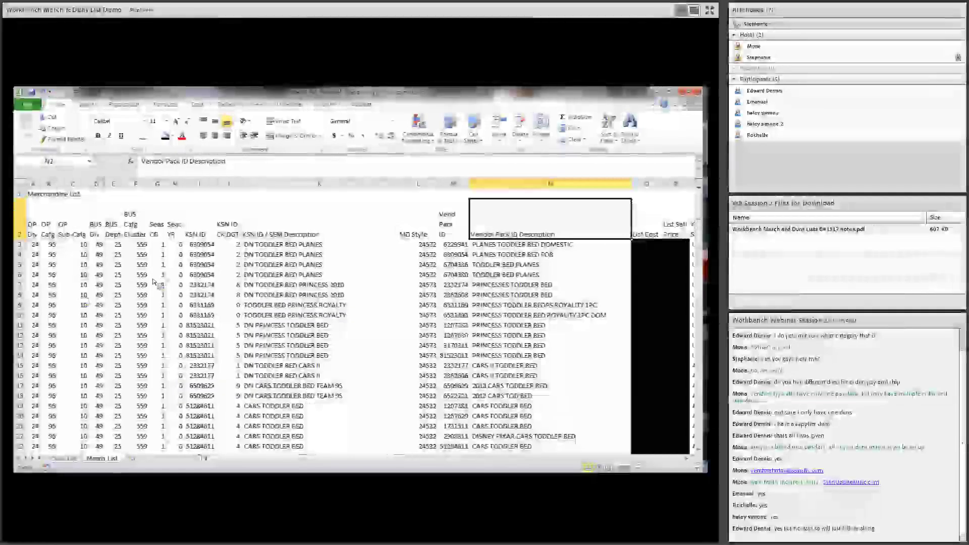
left_click(43, 197)
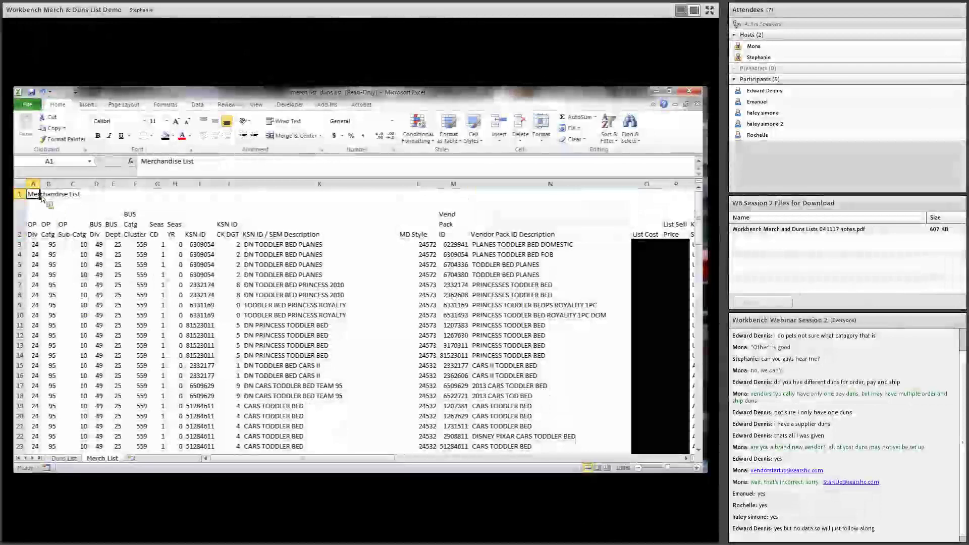
left_click(41, 229)
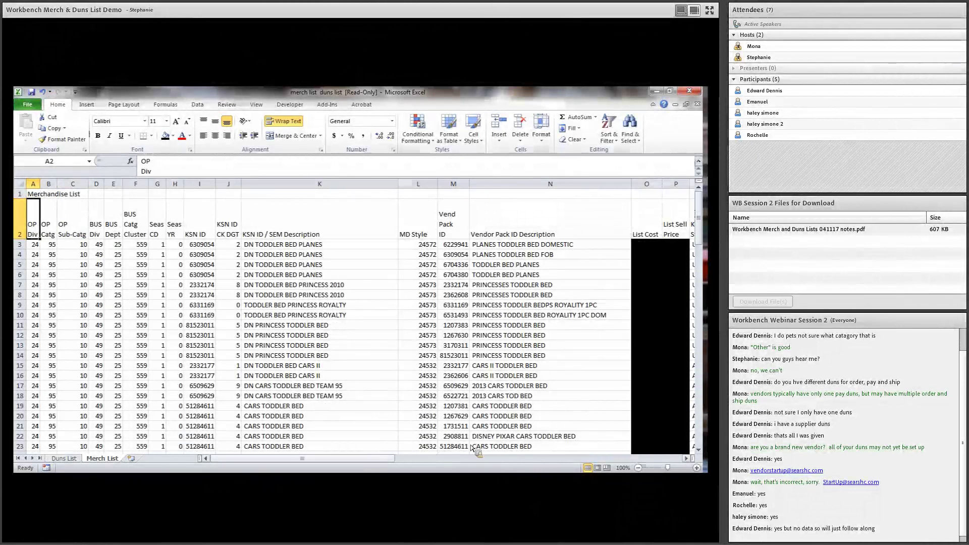
left_click_drag(376, 458, 483, 466)
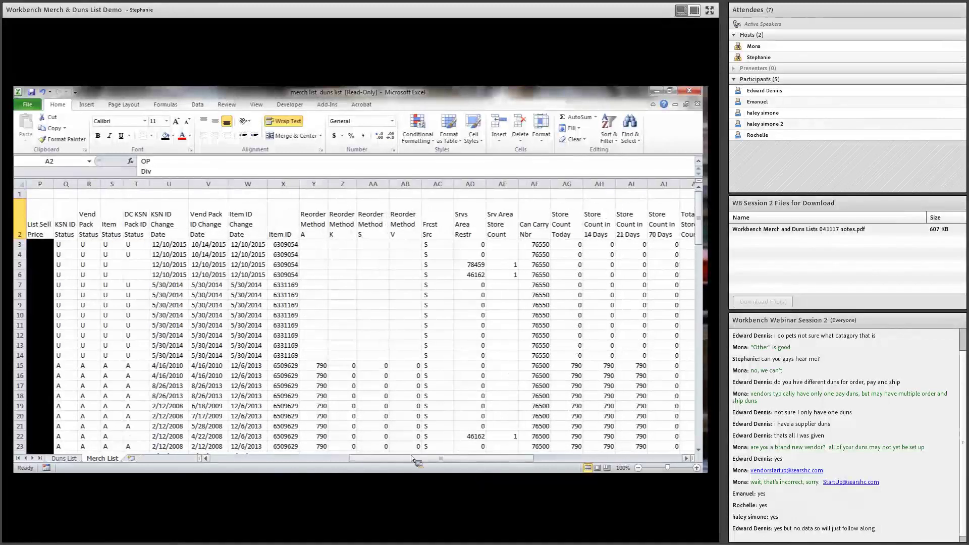
left_click_drag(411, 460, 438, 462)
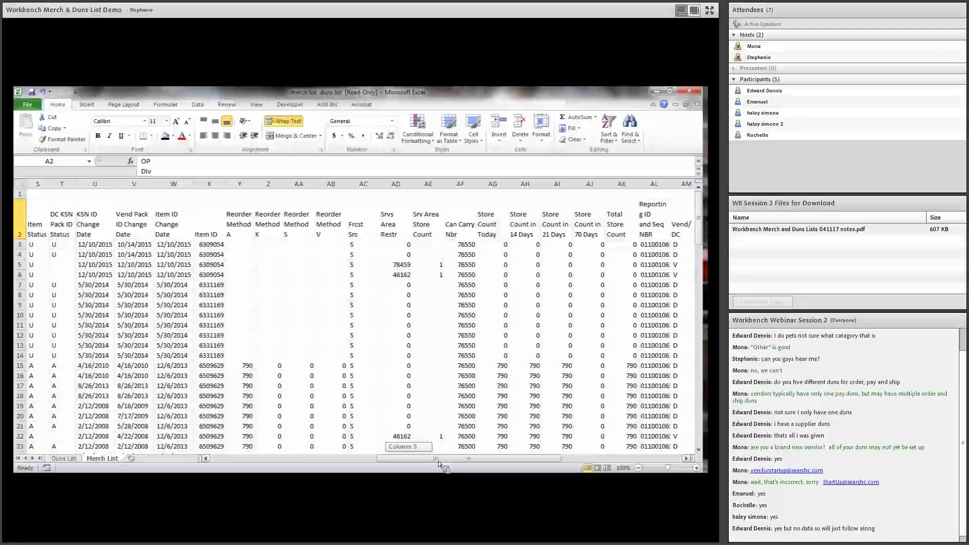
left_click_drag(438, 463, 241, 469)
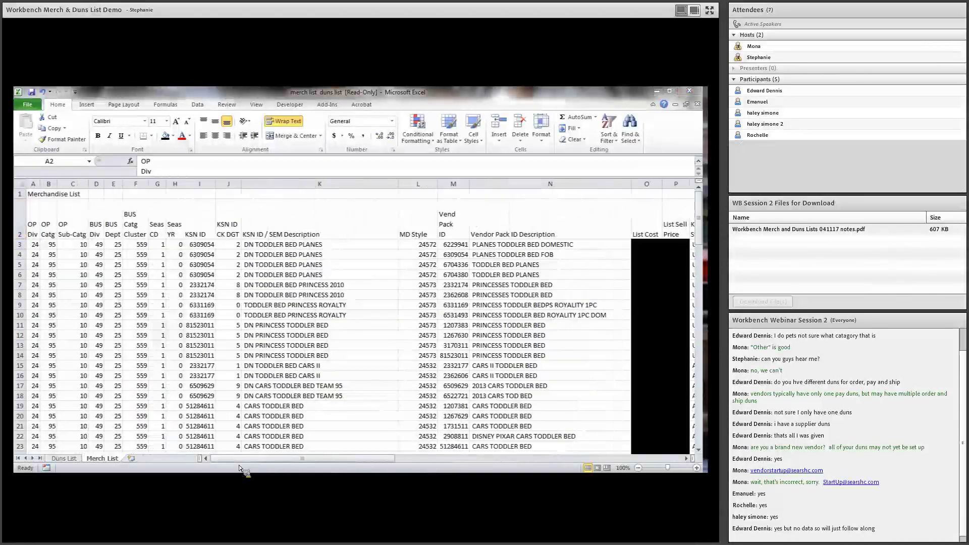